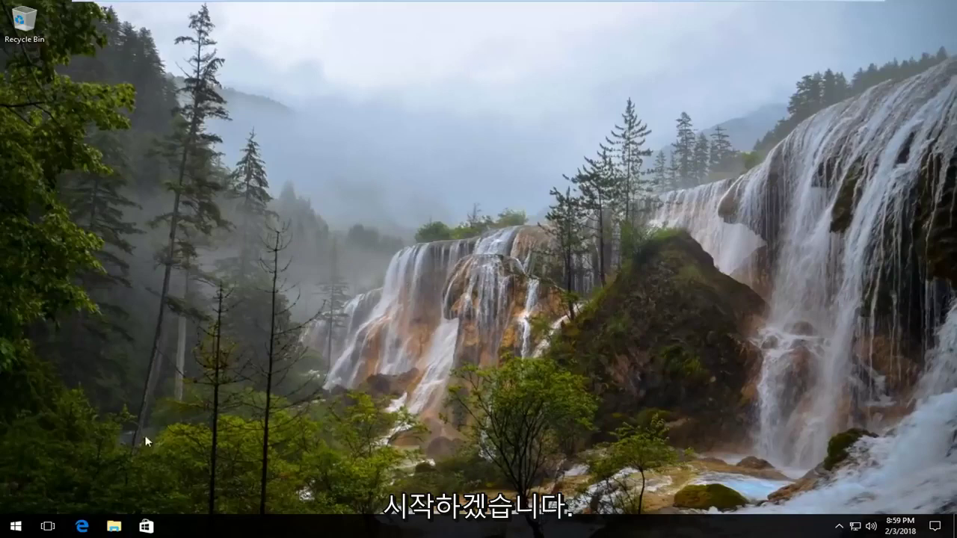
- Open Settings from the Start menu and go to Update & Security
{"action": "left_click", "coordinate": [26, 526]}
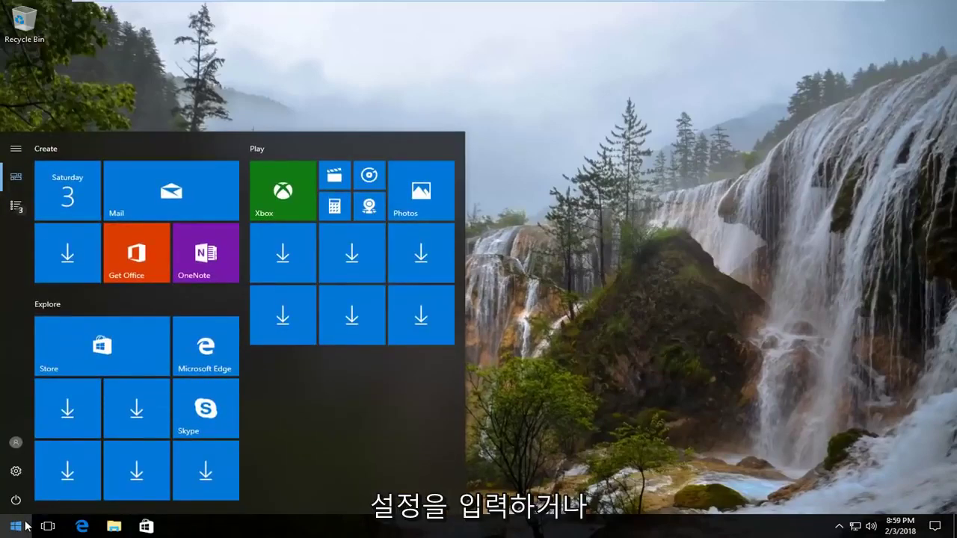
{"action": "left_click", "coordinate": [19, 471]}
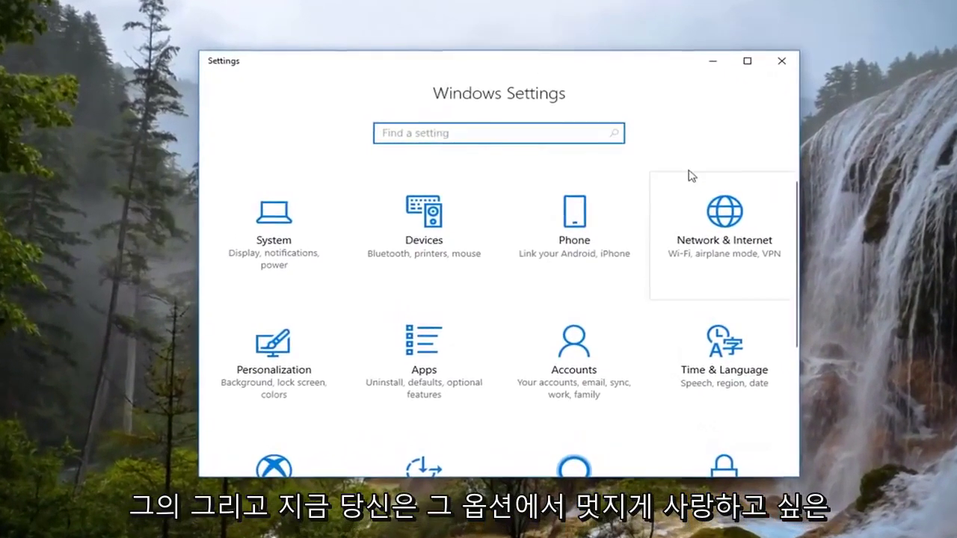
{"action": "scroll", "coordinate": [688, 249], "scroll_direction": "down", "scroll_amount": 2}
{"action": "scroll", "coordinate": [740, 263], "scroll_direction": "down", "scroll_amount": 5}
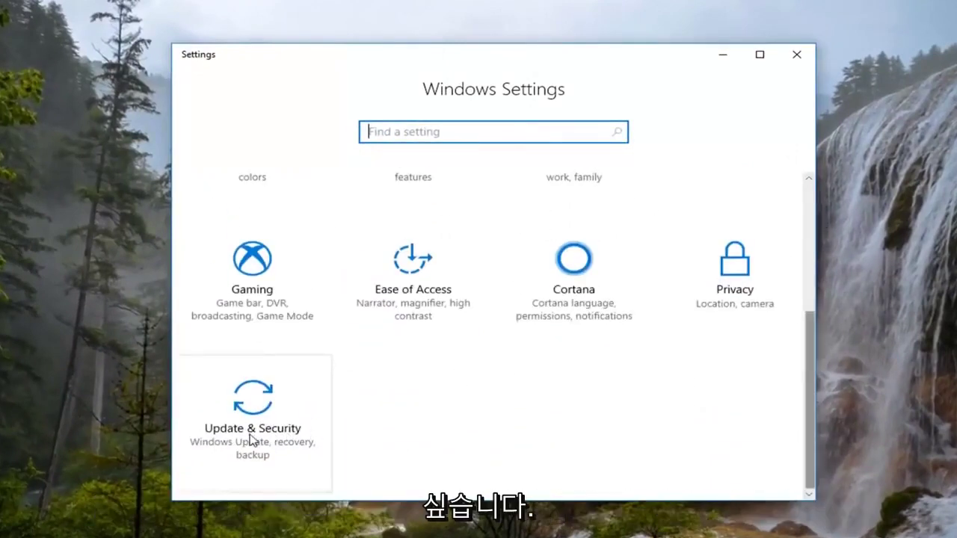
{"action": "left_click", "coordinate": [269, 421]}
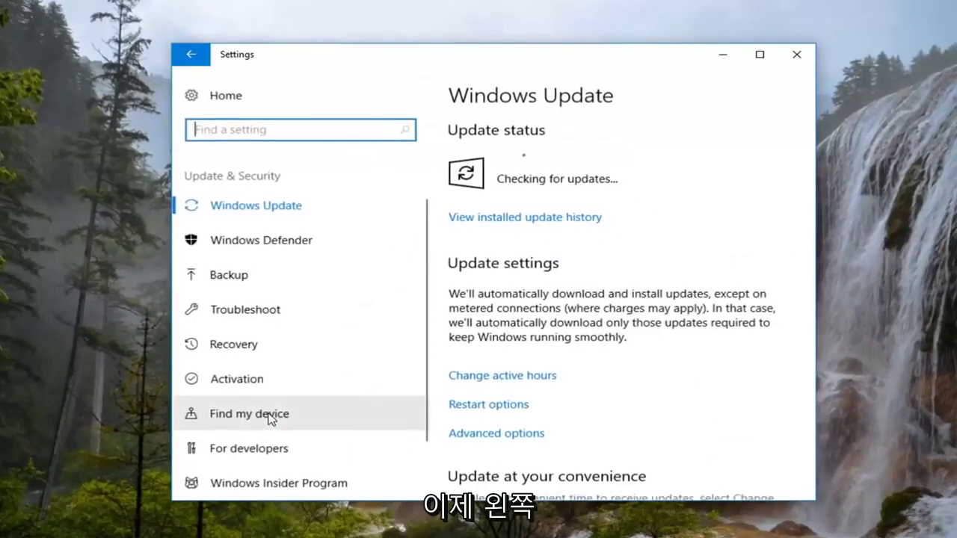
- Switch to the Recovery page in the Update & Security sidebar
{"action": "left_click", "coordinate": [241, 350]}
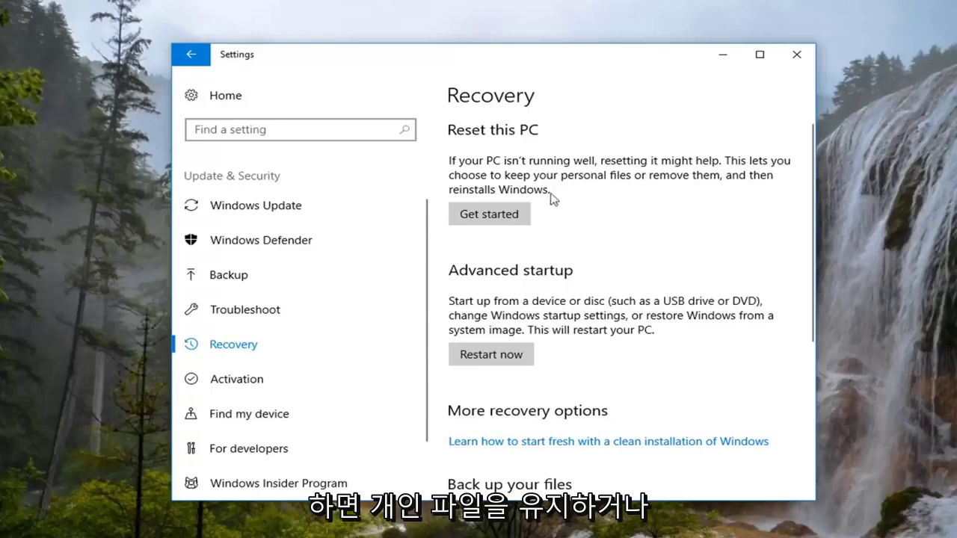
- Start Reset this PC and choose the Remove everything option
{"action": "left_click", "coordinate": [477, 219]}
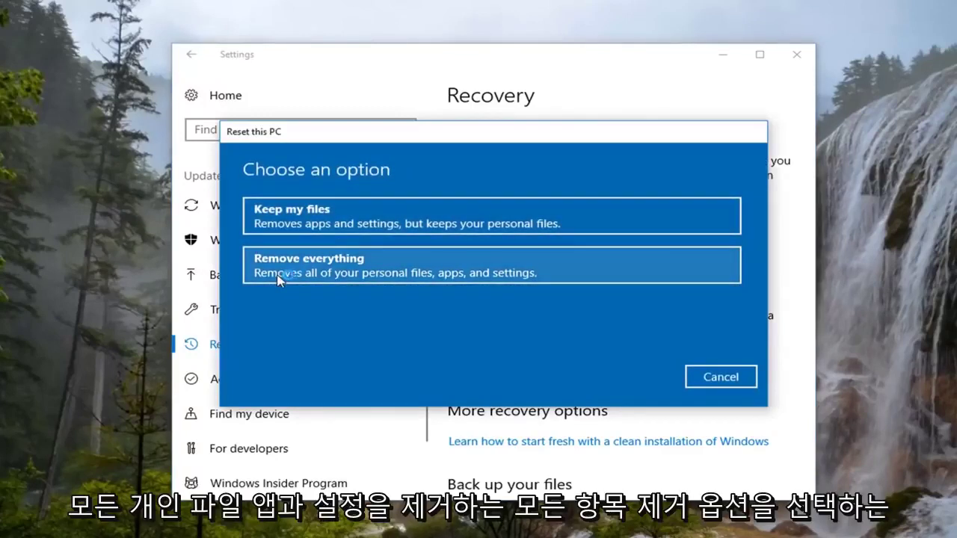
{"action": "left_click", "coordinate": [329, 275]}
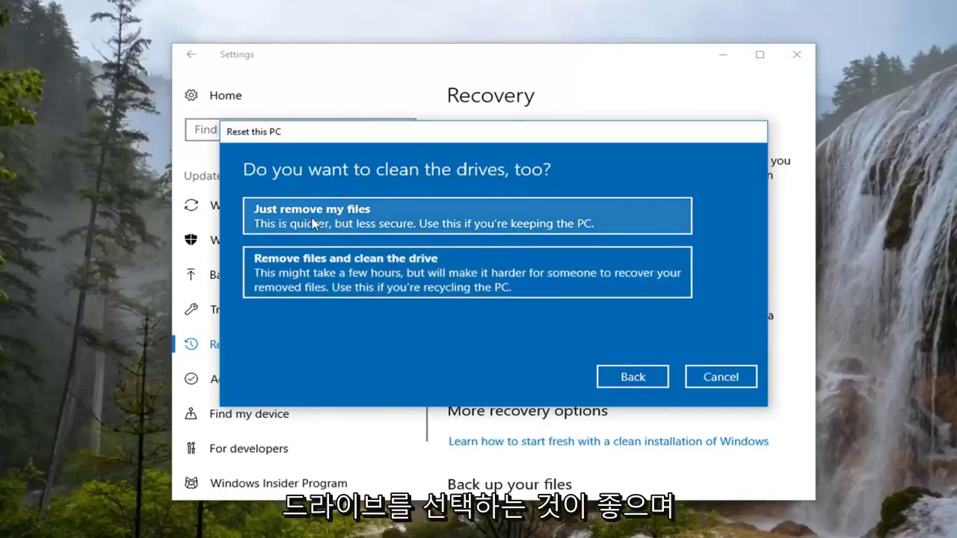
- Choose Just remove my files, skipping drive cleaning
{"action": "left_click", "coordinate": [310, 219]}
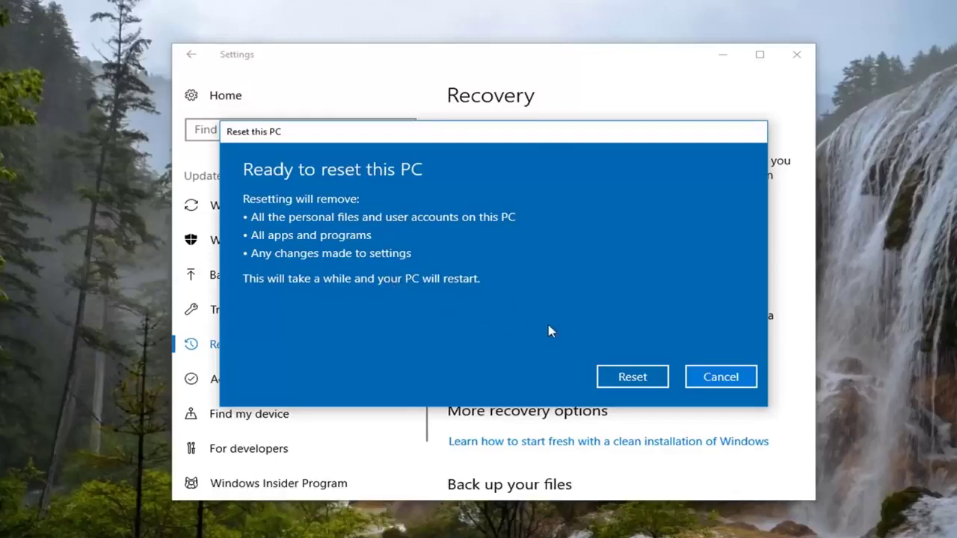
- Confirm Reset on the Ready to reset this PC screen
{"action": "left_click", "coordinate": [620, 383]}
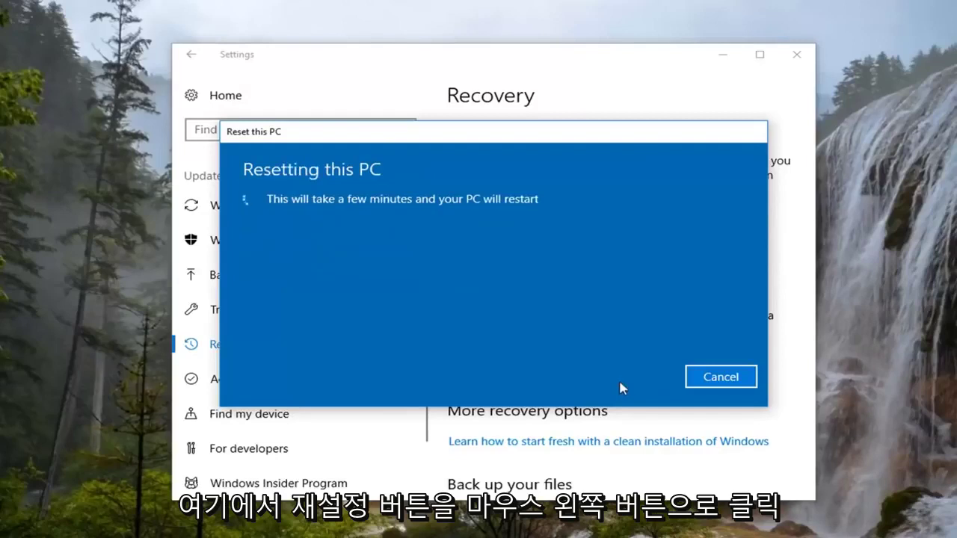
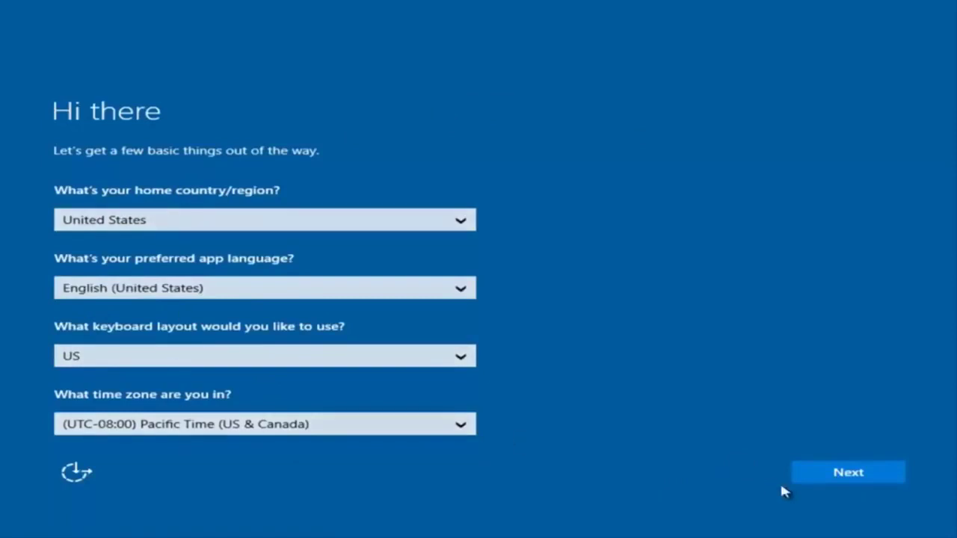
- Confirm the region, language, keyboard and time zone, and accept the Windows 10 license terms
{"action": "left_click", "coordinate": [857, 483]}
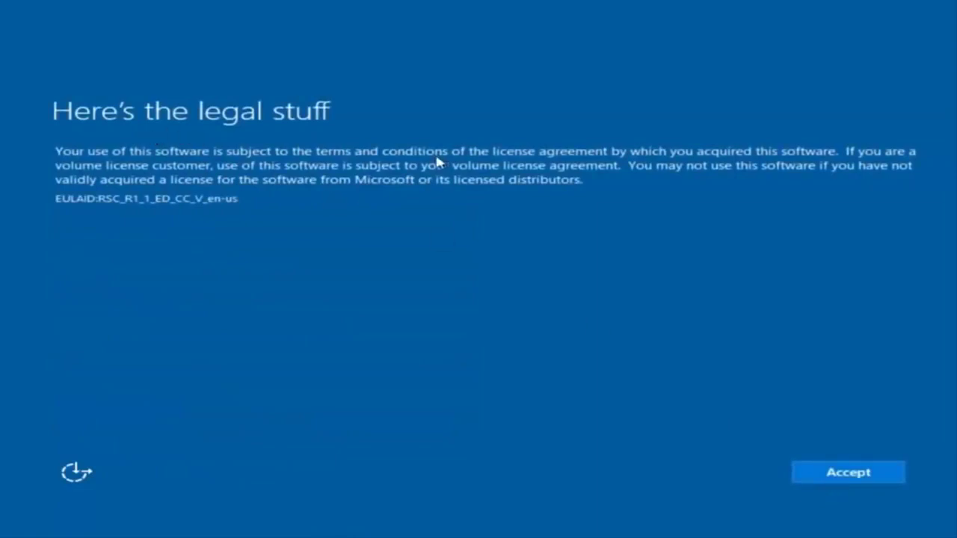
{"action": "left_click", "coordinate": [860, 474]}
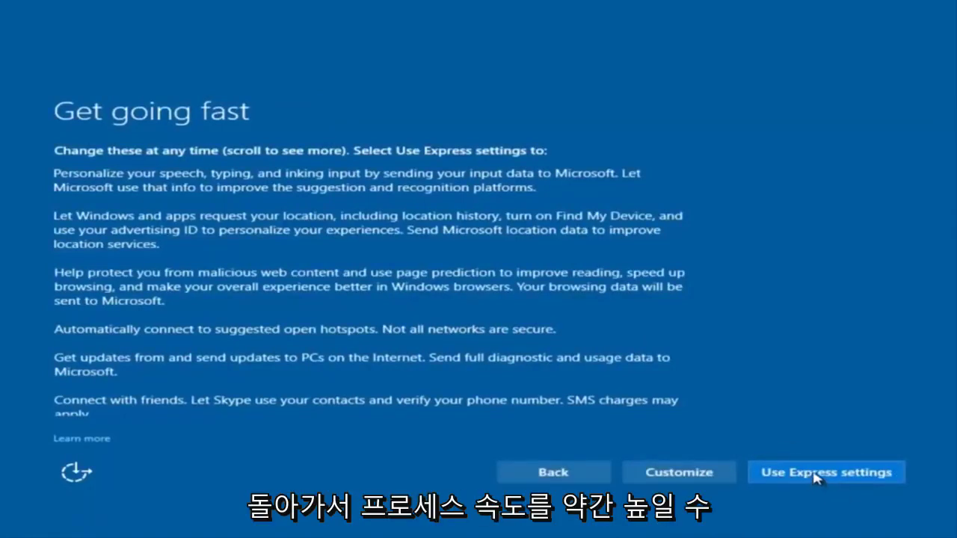
- Customize the privacy settings and turn off sending speech, typing and inking data
{"action": "left_click", "coordinate": [675, 477]}
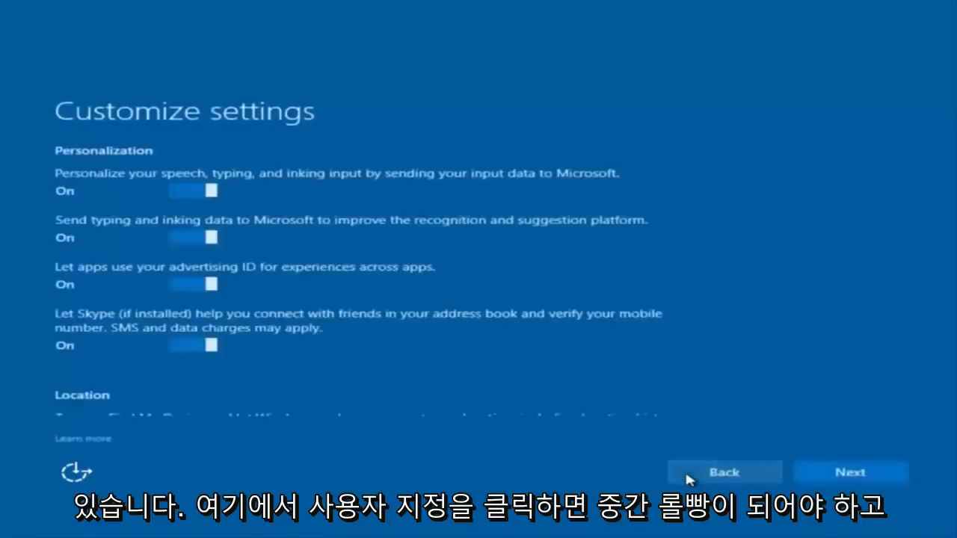
{"action": "scroll", "coordinate": [276, 233], "scroll_direction": "down", "scroll_amount": 1}
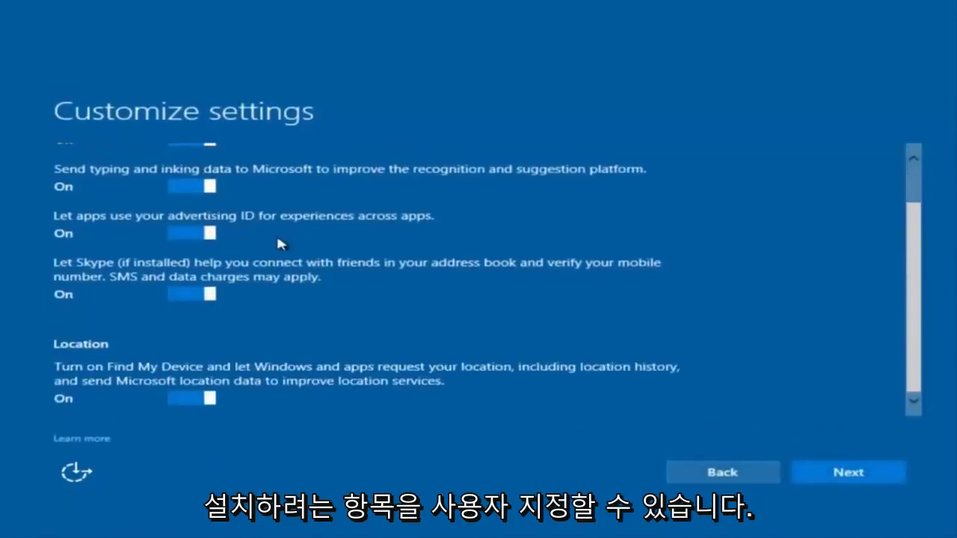
{"action": "scroll", "coordinate": [275, 243], "scroll_direction": "up", "scroll_amount": 1}
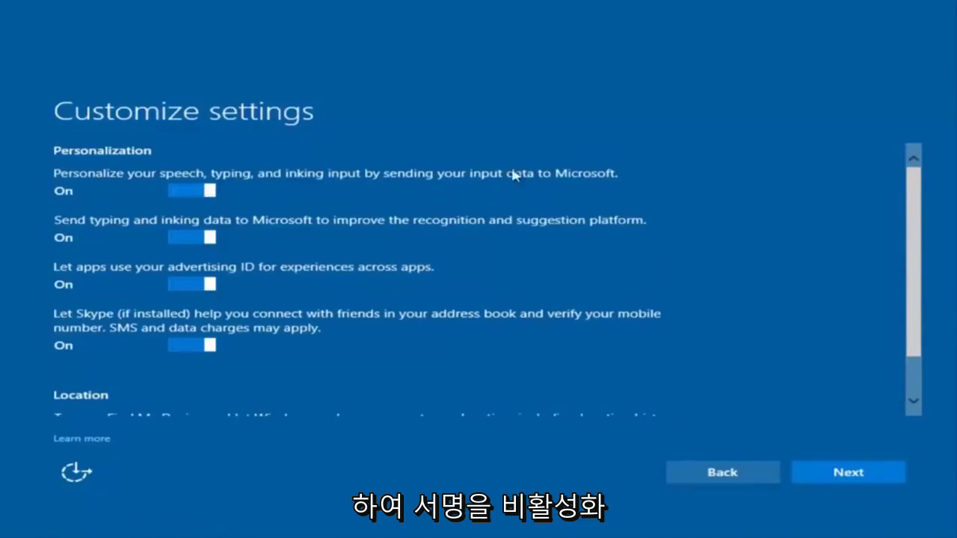
{"action": "left_click", "coordinate": [200, 192]}
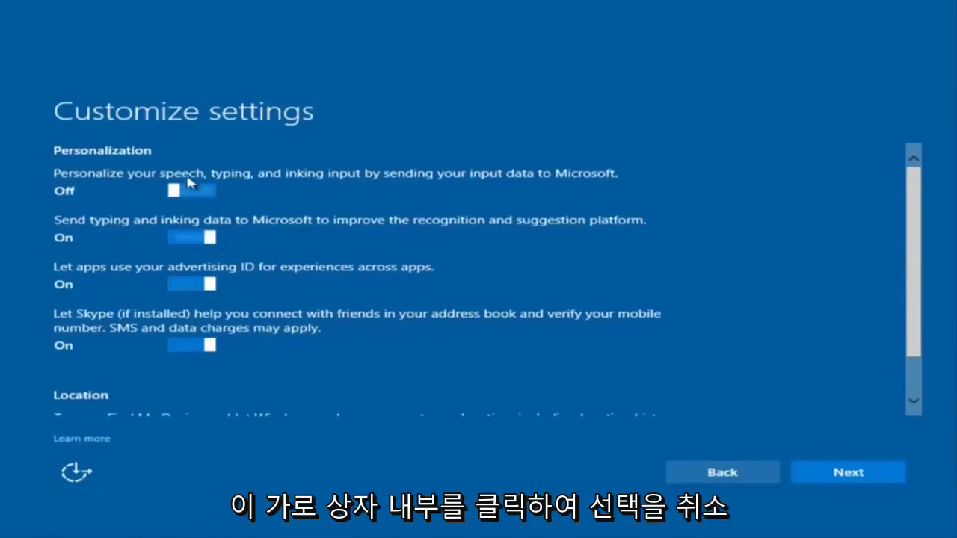
{"action": "scroll", "coordinate": [190, 299], "scroll_direction": "down", "scroll_amount": 2}
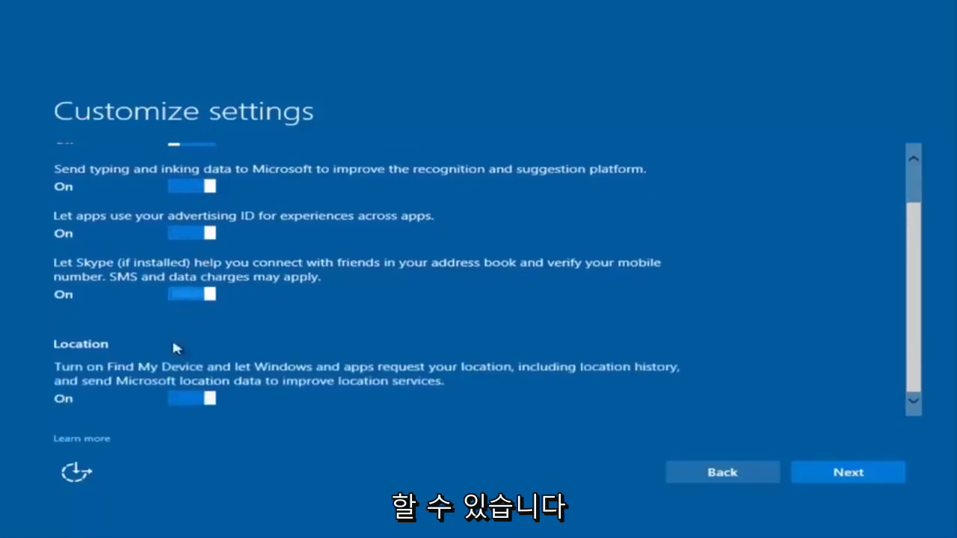
{"action": "scroll", "coordinate": [232, 274], "scroll_direction": "up", "scroll_amount": 2}
{"action": "scroll", "coordinate": [237, 346], "scroll_direction": "down", "scroll_amount": 2}
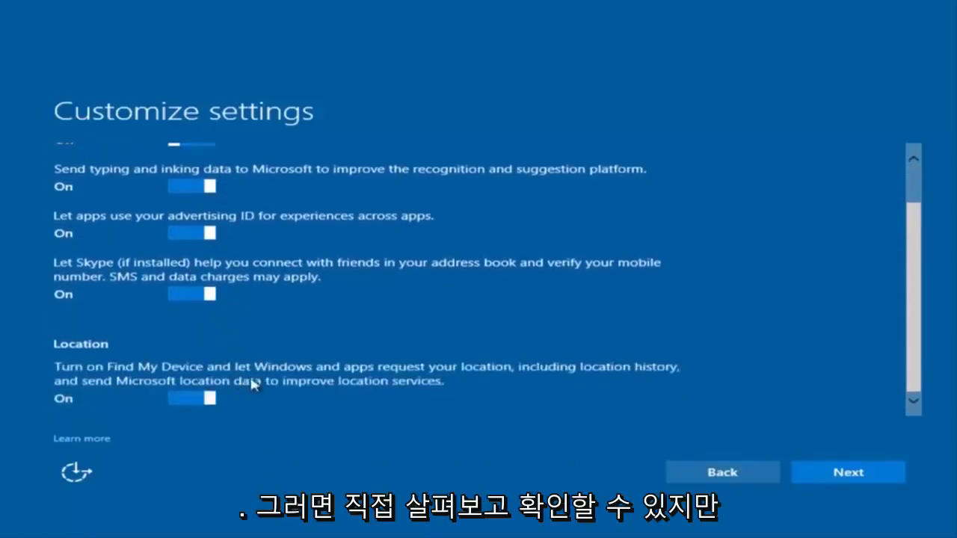
{"action": "scroll", "coordinate": [253, 384], "scroll_direction": "up", "scroll_amount": 2}
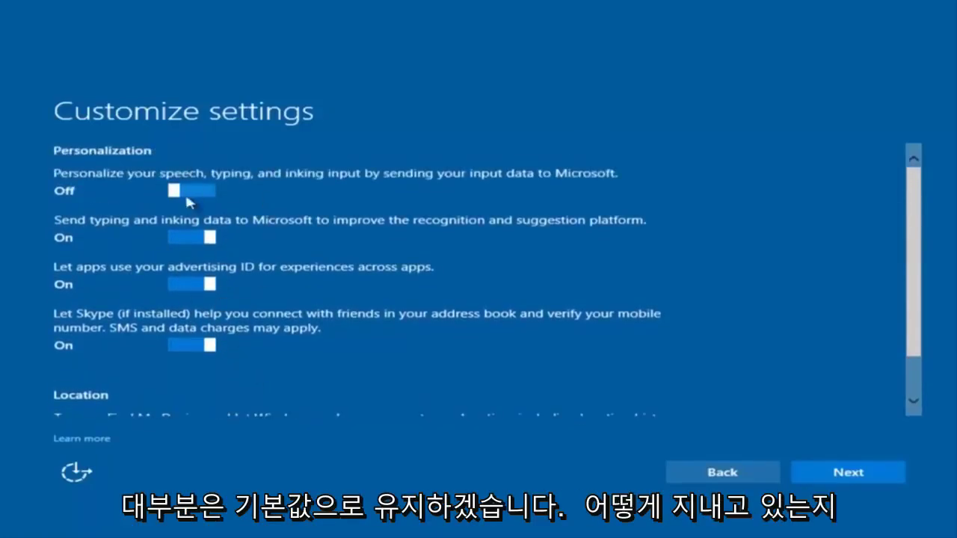
- Keep the default connectivity, error reporting, browser, protection and update settings
{"action": "left_click", "coordinate": [836, 479]}
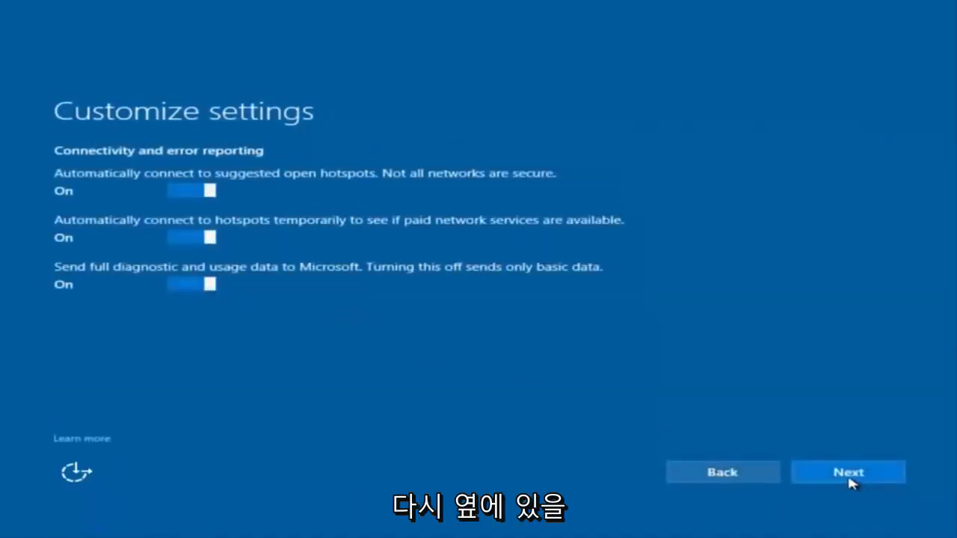
{"action": "left_click", "coordinate": [850, 482]}
{"action": "left_click", "coordinate": [810, 472]}
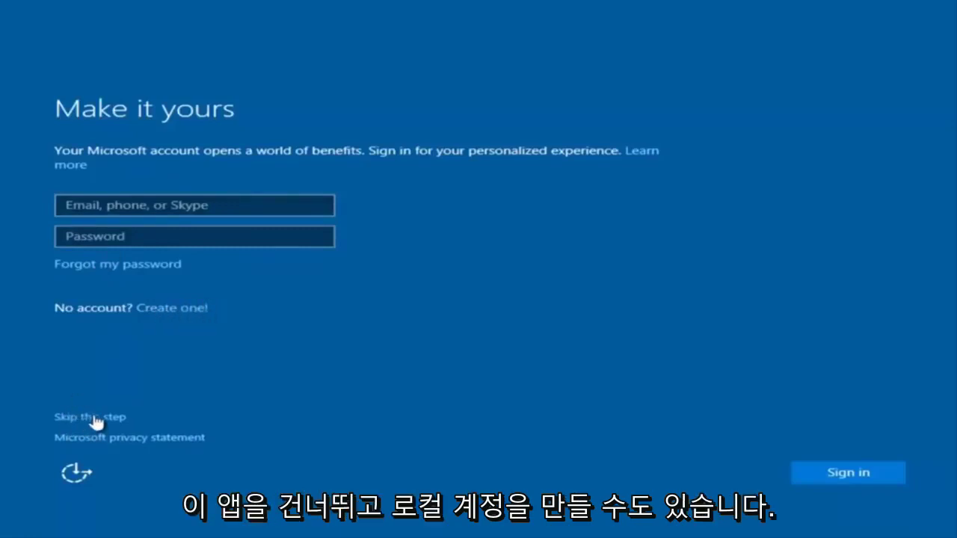
- Skip Microsoft account sign-in and enter 'example' as the local user name
{"action": "left_click", "coordinate": [95, 419]}
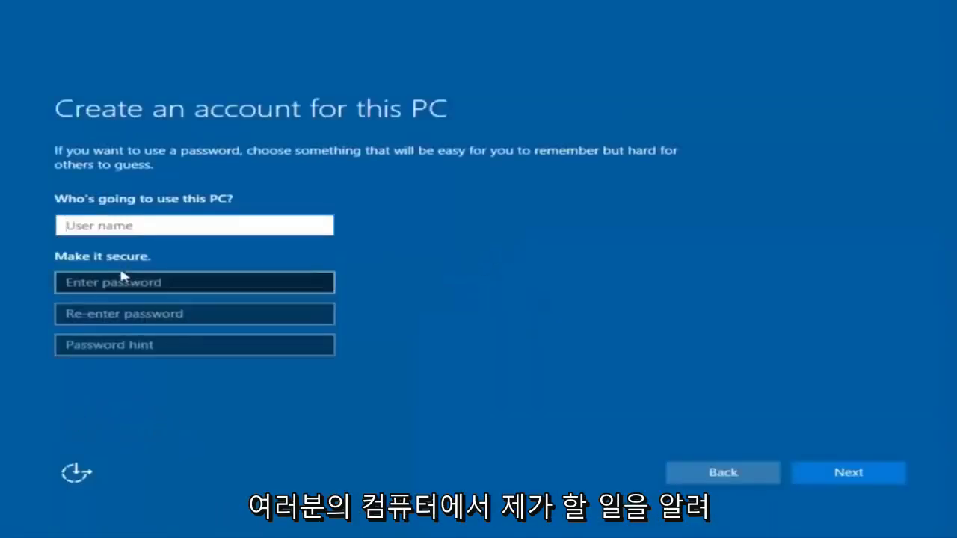
{"action": "type", "text": "exam[pl"}
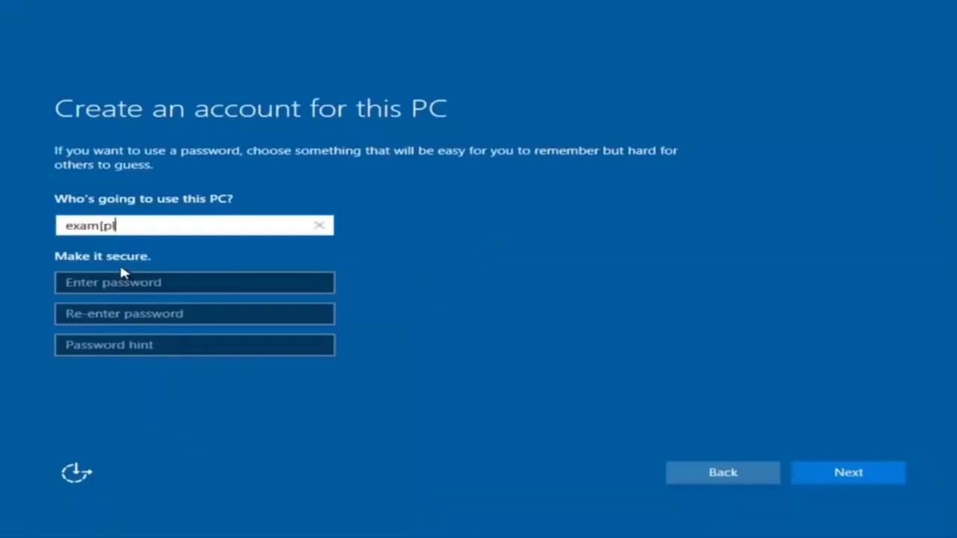
{"action": "key", "text": "BackSpace"}
{"action": "key", "text": "BackSpace"}
{"action": "key", "text": "BackSpace"}
{"action": "type", "text": "[pl"}
{"action": "key", "text": "BackSpace"}
{"action": "key", "text": "BackSpace"}
{"action": "key", "text": "BackSpace"}
{"action": "type", "text": "ple"}
- Give the local account a password, confirm it, add a password hint, and submit
{"action": "left_click", "coordinate": [118, 282]}
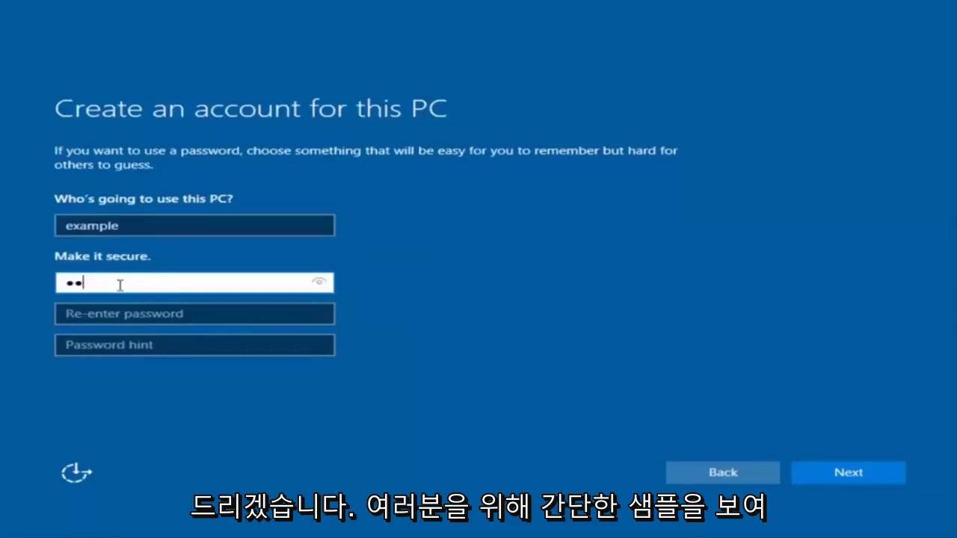
{"action": "left_click", "coordinate": [186, 315]}
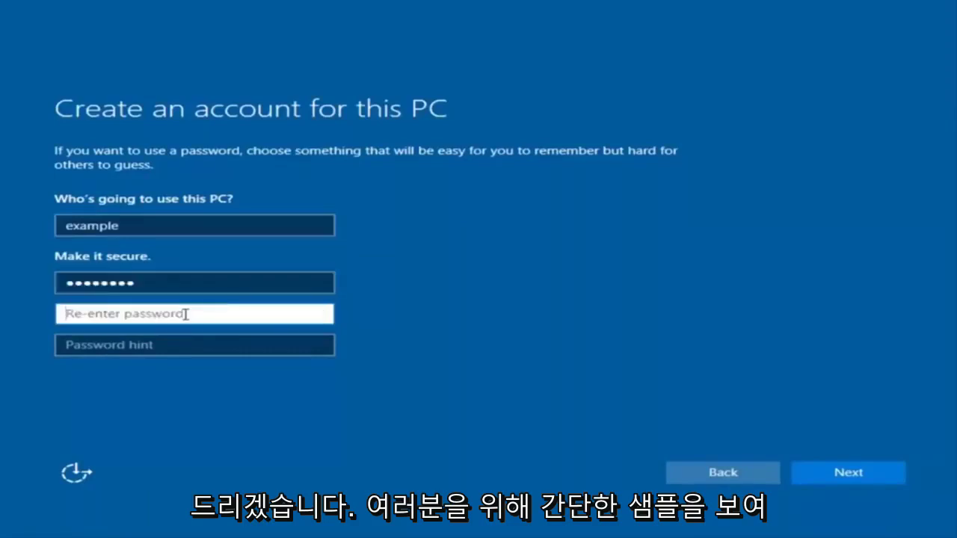
{"action": "left_click", "coordinate": [173, 349]}
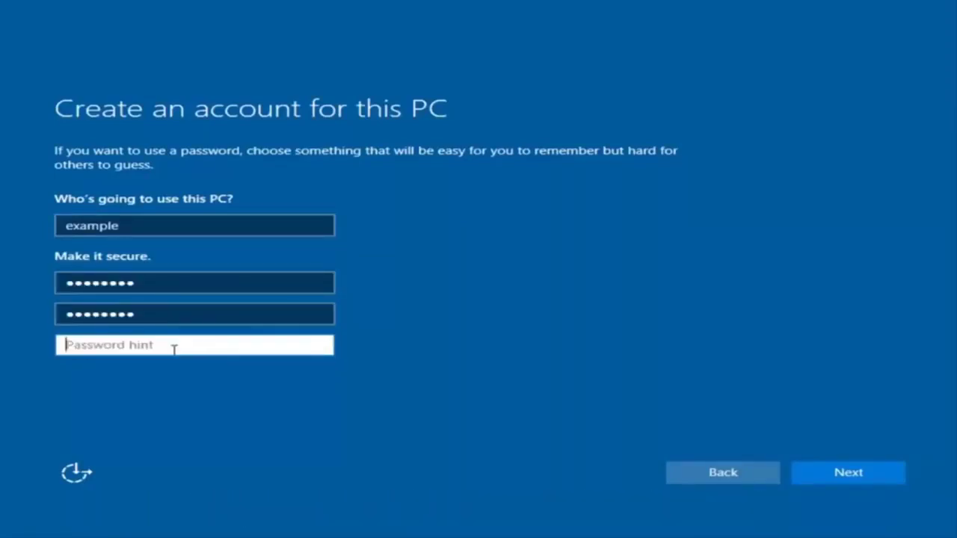
{"action": "left_click", "coordinate": [864, 479]}
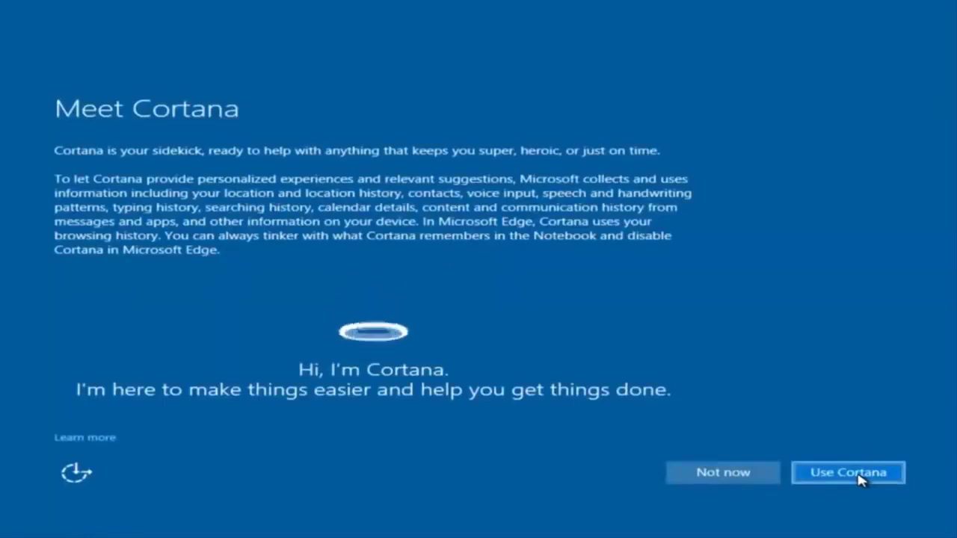
- Decline Cortana setup and sign in with the new local account
{"action": "left_click", "coordinate": [707, 472]}
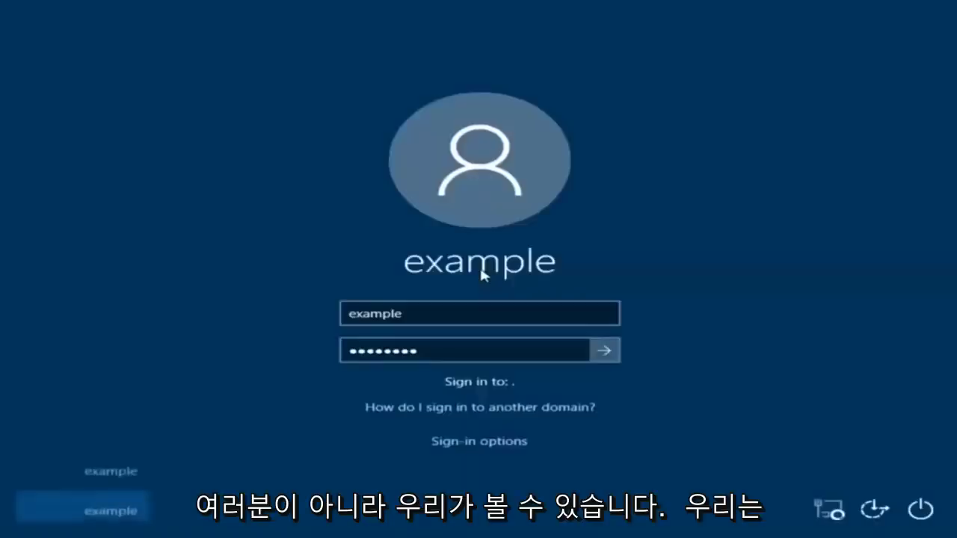
{"action": "key", "text": "Return"}
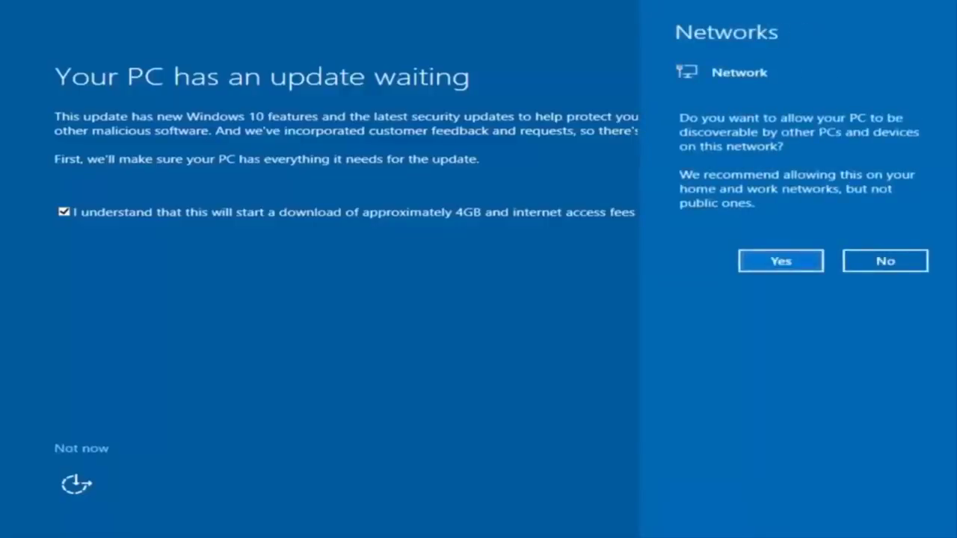
- Answer the network discoverability prompt and postpone the waiting update to reach the desktop
{"action": "left_click", "coordinate": [424, 378]}
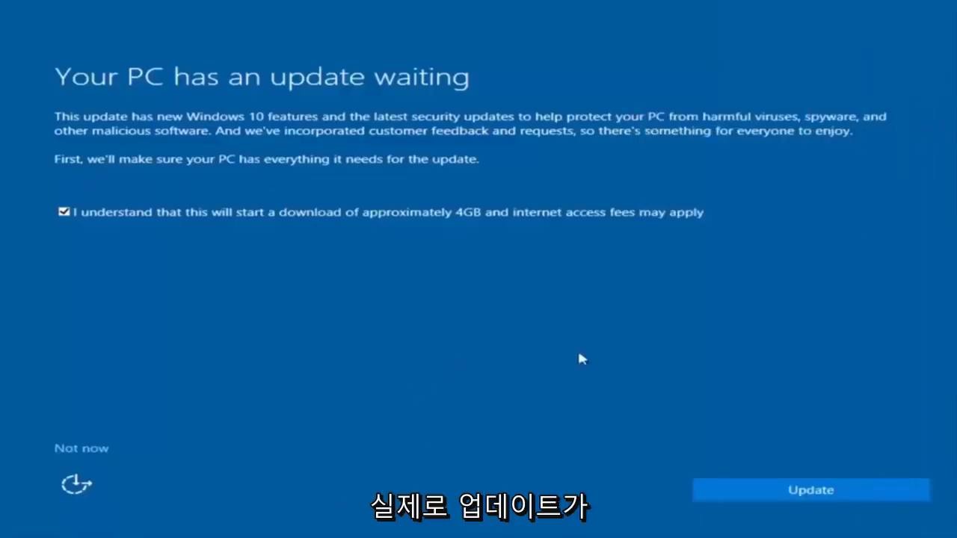
{"action": "left_click", "coordinate": [82, 449]}
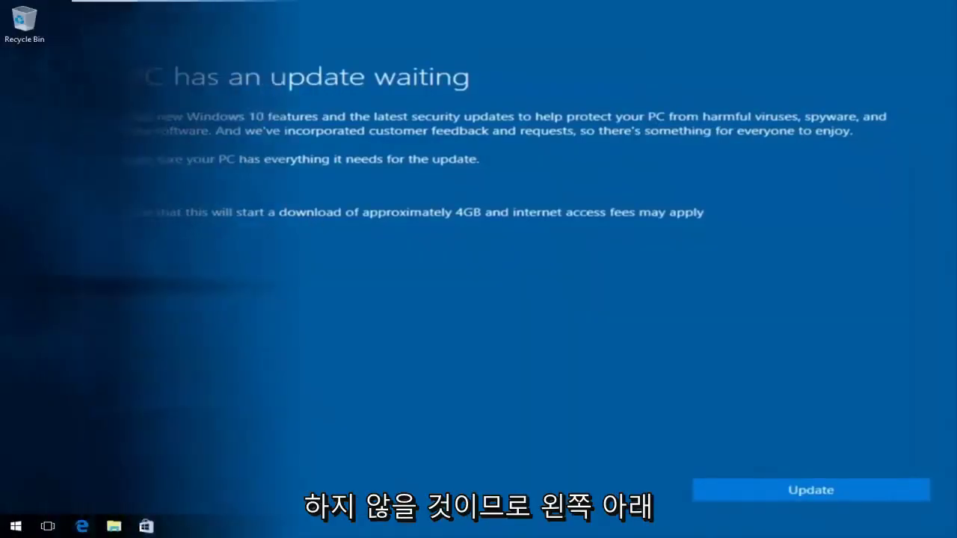